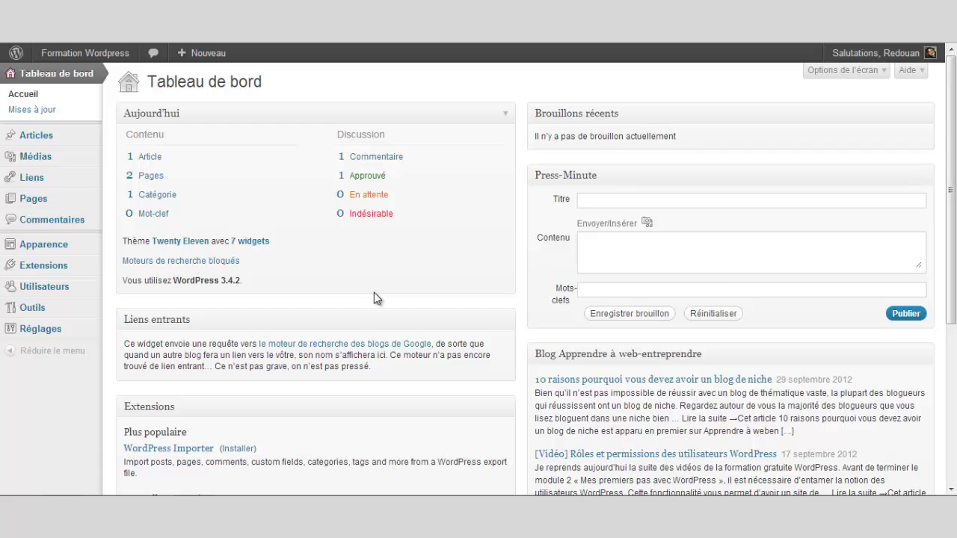
# Step: Start a new article from the dashboard
pyautogui.moveTo(60, 135)
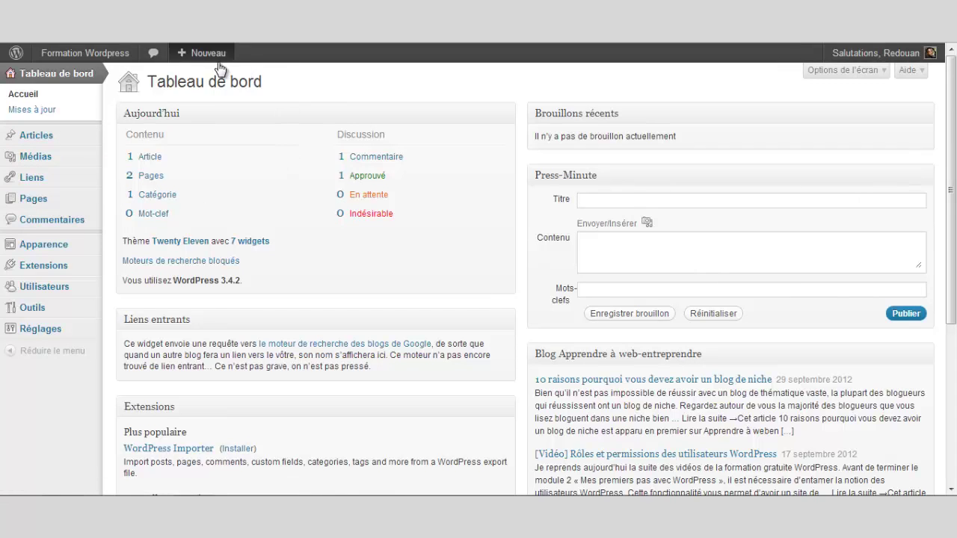
pyautogui.moveTo(219, 66)
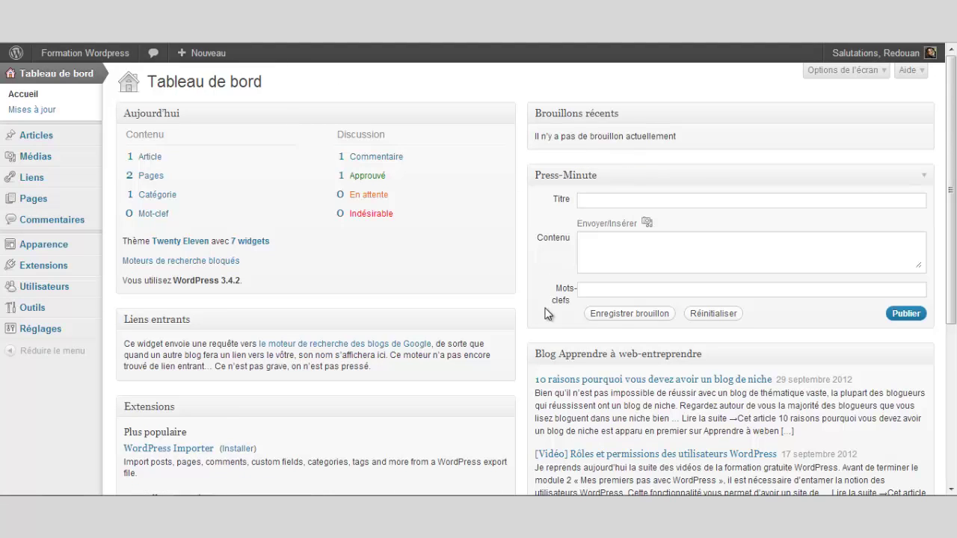
pyautogui.click(598, 198)
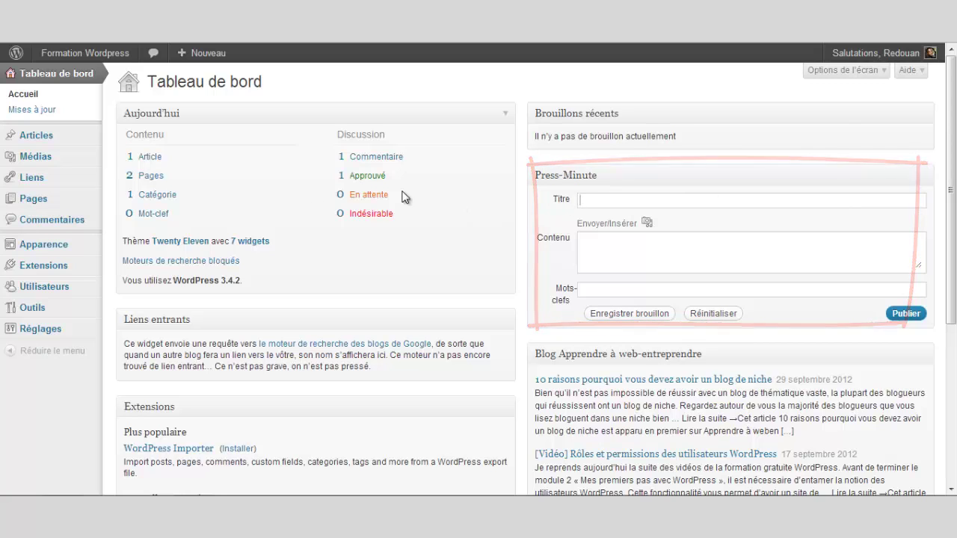
pyautogui.click(167, 150)
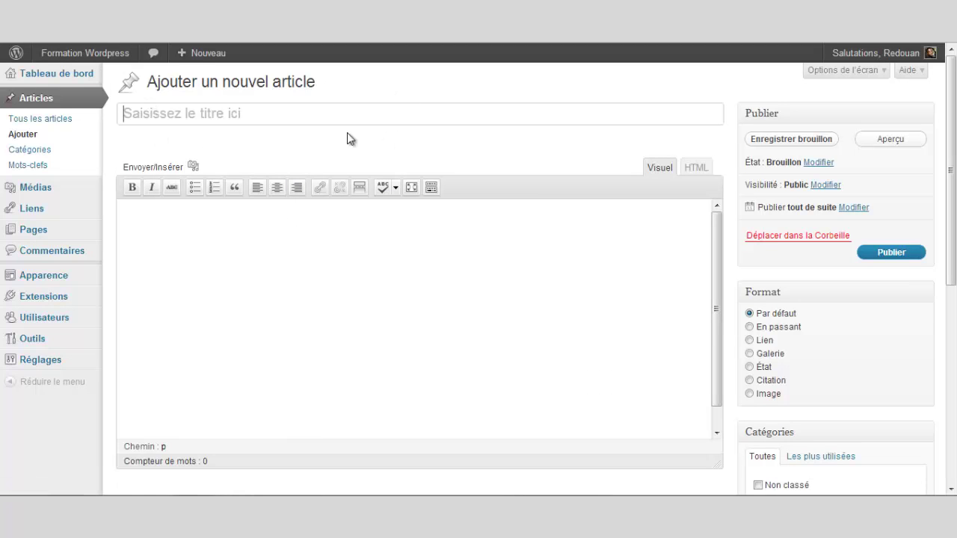
# Step: Look over the new article page, from the content editor to the format, category, keyword and featured image options
pyautogui.click(278, 220)
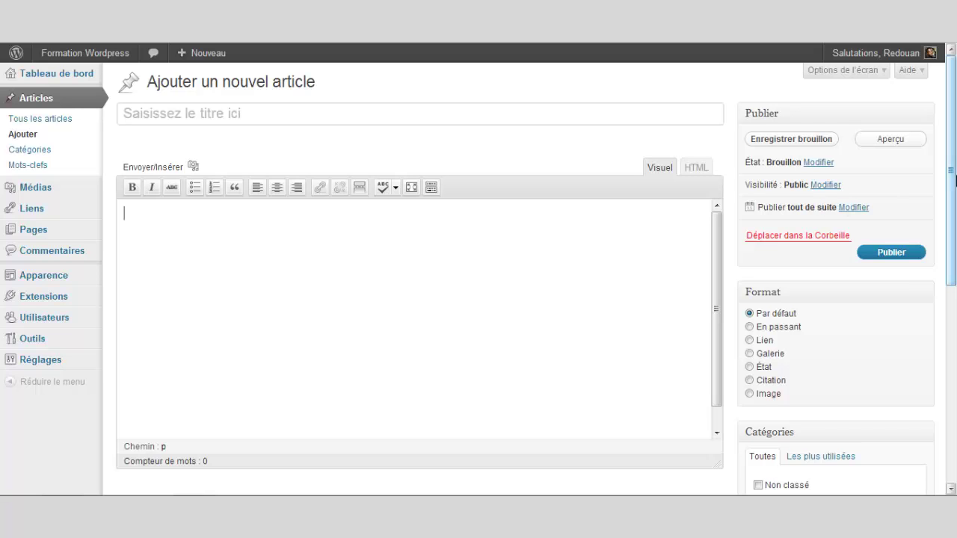
pyautogui.moveTo(953, 172); pyautogui.dragTo(841, 228)
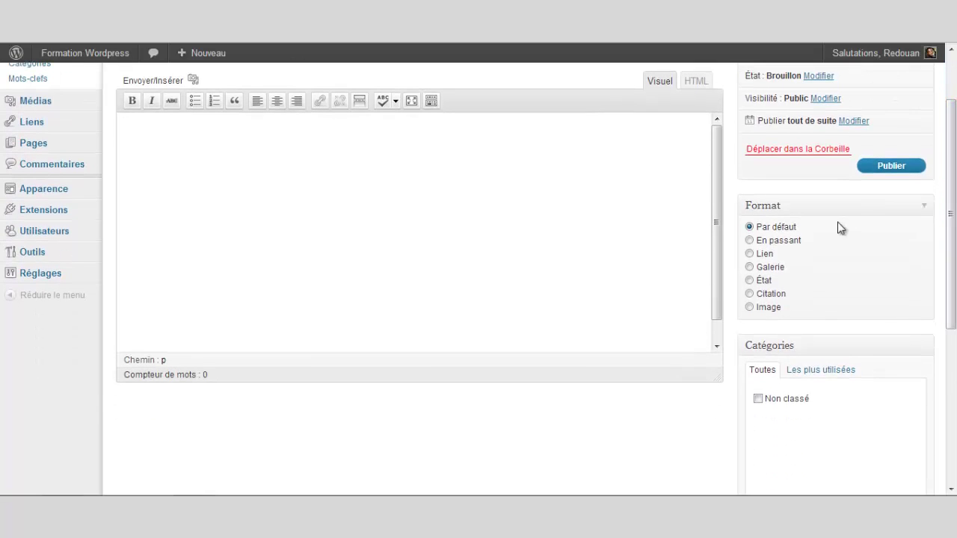
pyautogui.moveTo(952, 219); pyautogui.dragTo(954, 368)
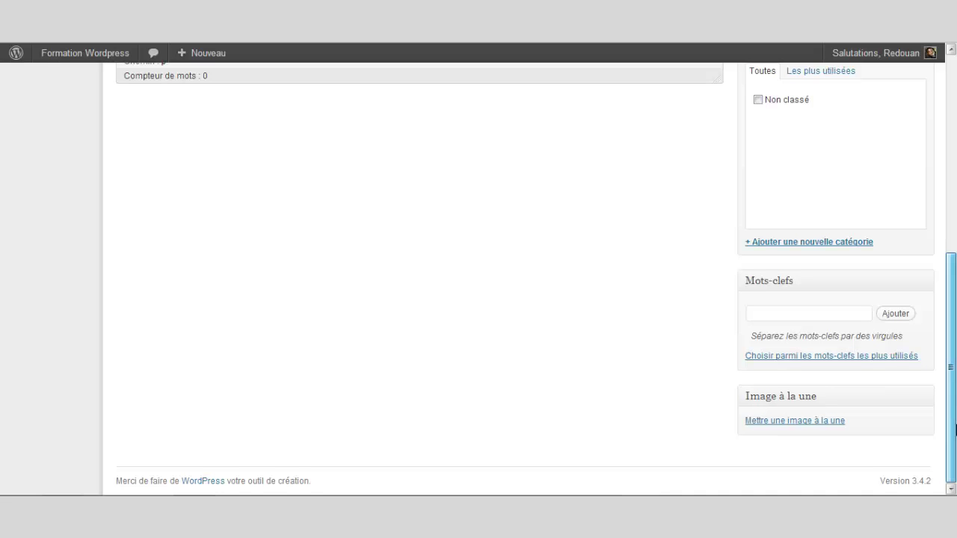
pyautogui.moveTo(955, 430); pyautogui.dragTo(955, 209)
pyautogui.click(254, 301)
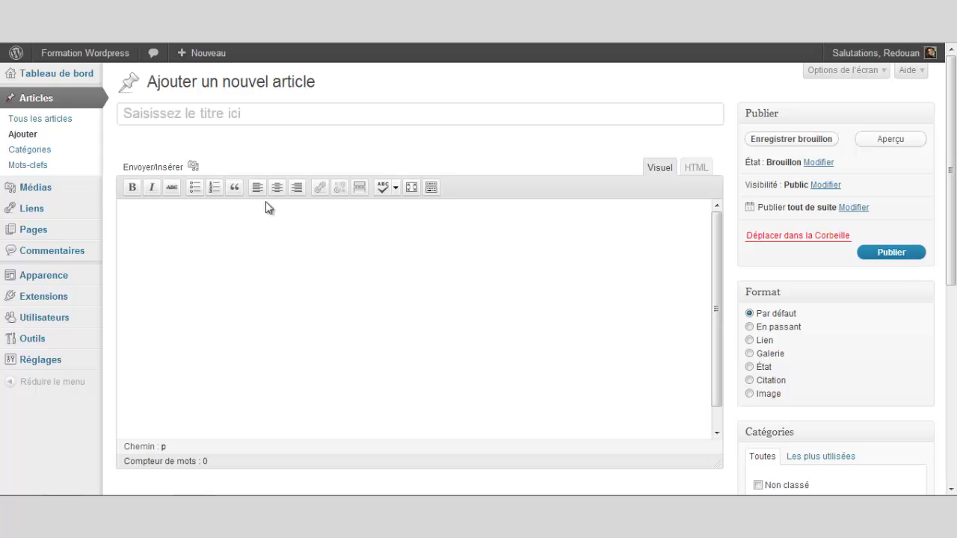
# Step: Title the new article "Titre de l'article"
pyautogui.click(226, 115)
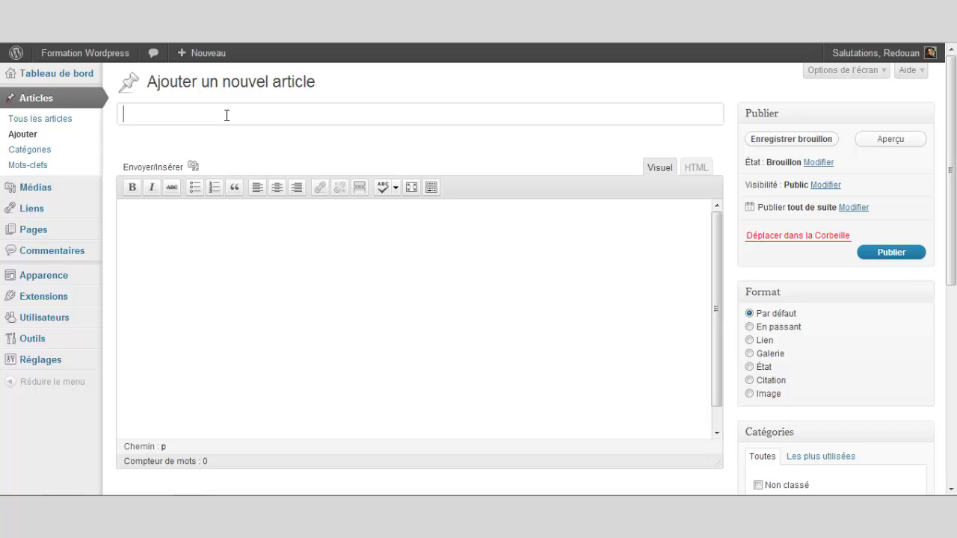
pyautogui.write("Titre de l'article")
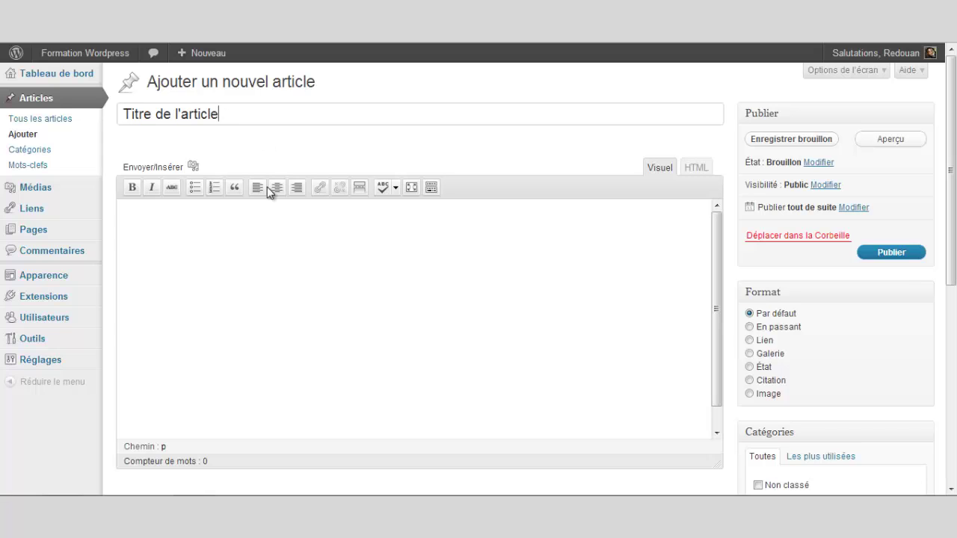
pyautogui.click(264, 232)
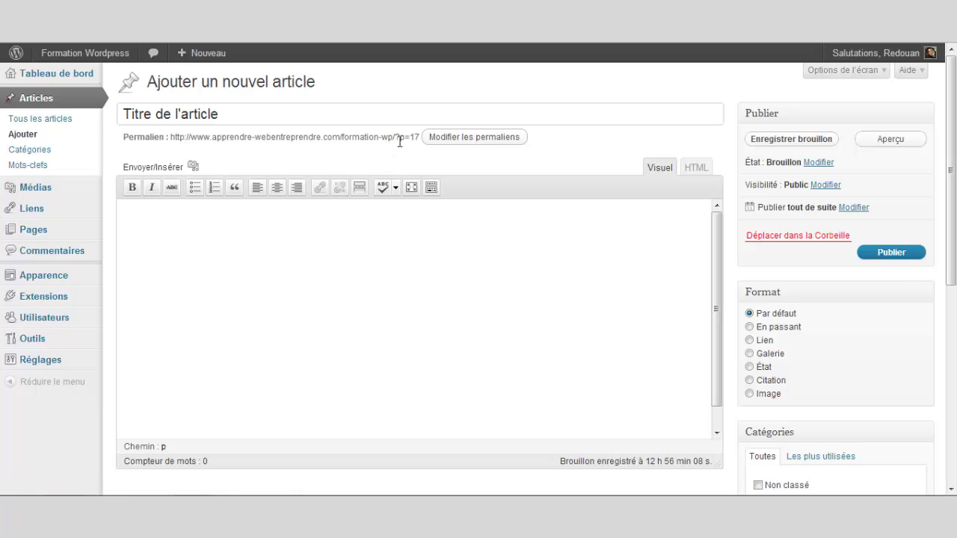
# Step: Write "Ceci est un text en gras, en italique et un lien" as the article's body text
pyautogui.moveTo(400, 140); pyautogui.dragTo(420, 140)
pyautogui.click(402, 147)
pyautogui.click(257, 240)
pyautogui.write('Ceci est un text en gra')
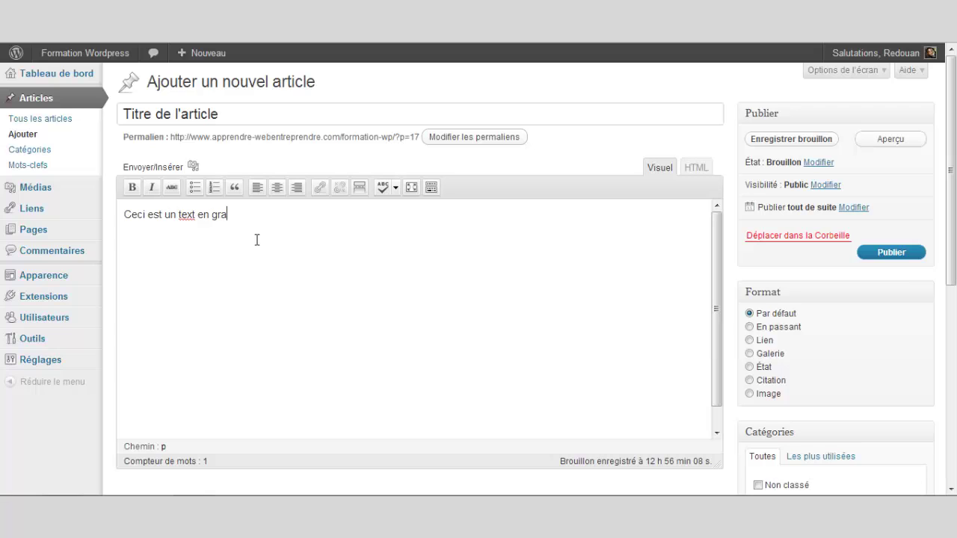
pyautogui.write('s , en italique et un lien')
pyautogui.click(258, 240)
pyautogui.click(348, 225)
# Step: Make the word "gras" bold and the word "italique" italic in the body text
pyautogui.moveTo(213, 216); pyautogui.dragTo(232, 216)
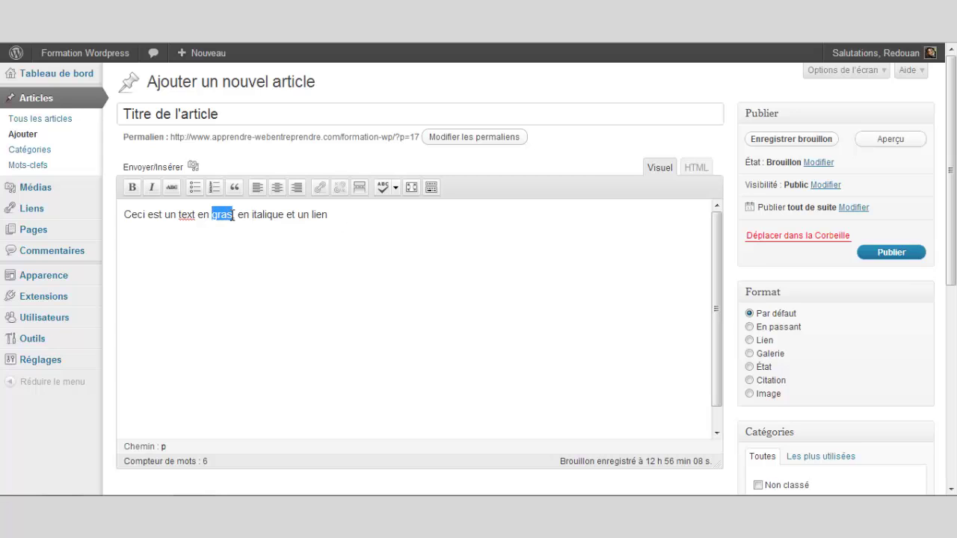
pyautogui.click(137, 193)
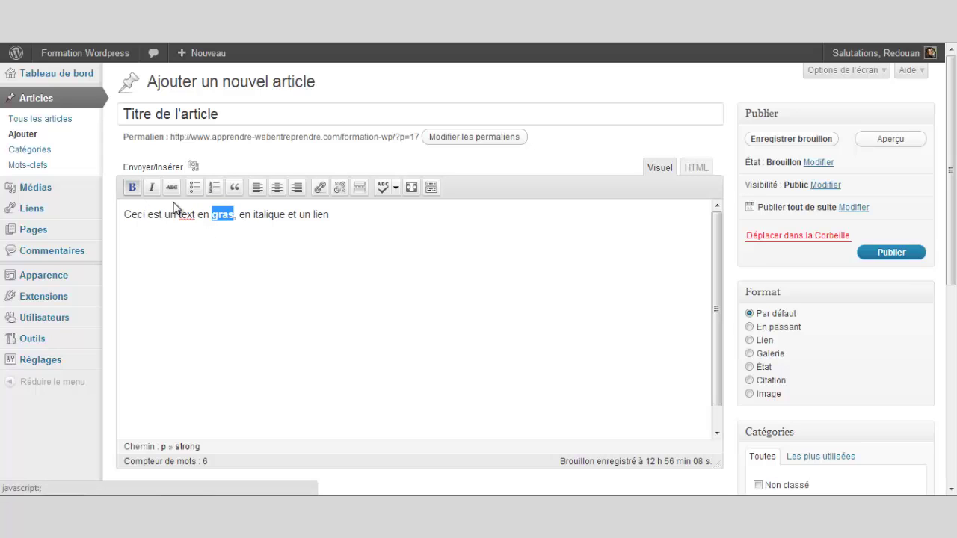
pyautogui.click(259, 227)
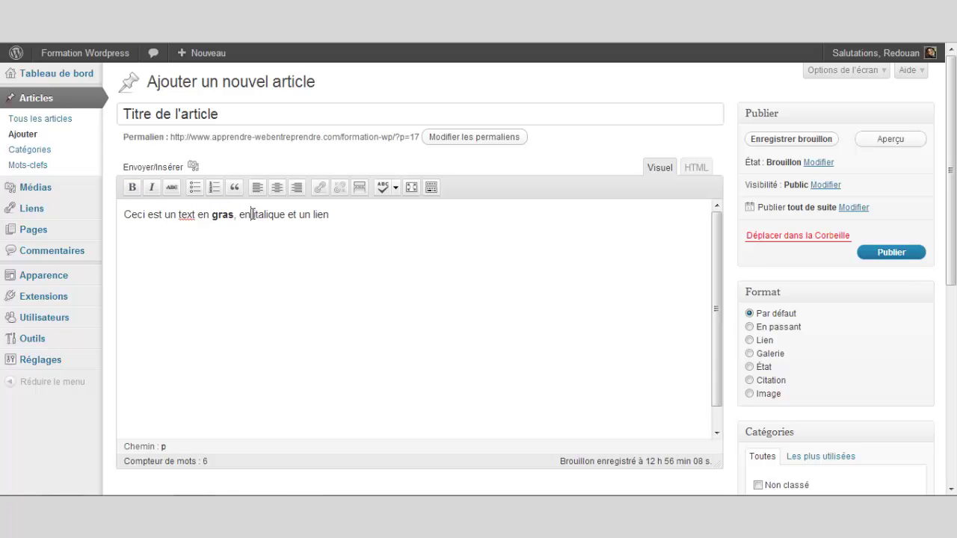
pyautogui.moveTo(252, 215); pyautogui.dragTo(286, 215)
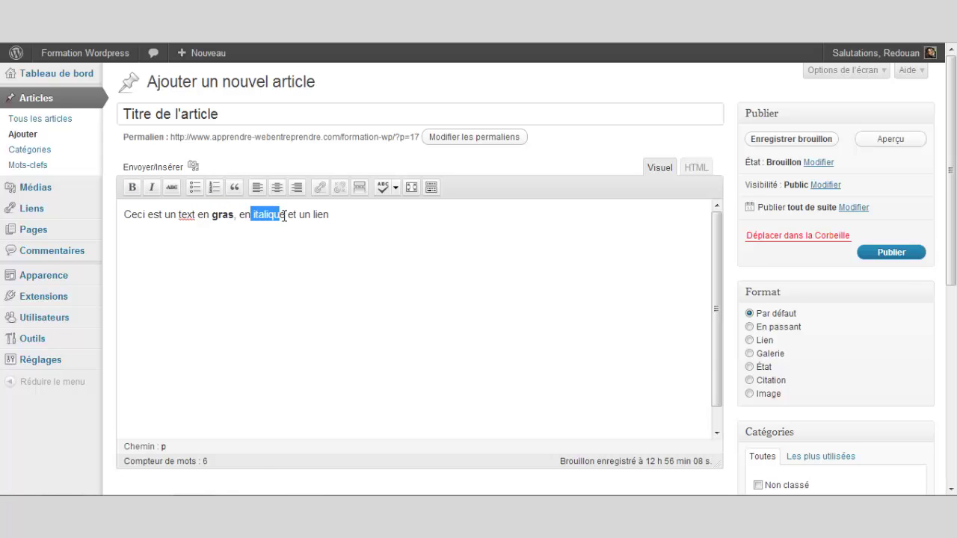
pyautogui.click(152, 188)
pyautogui.click(310, 216)
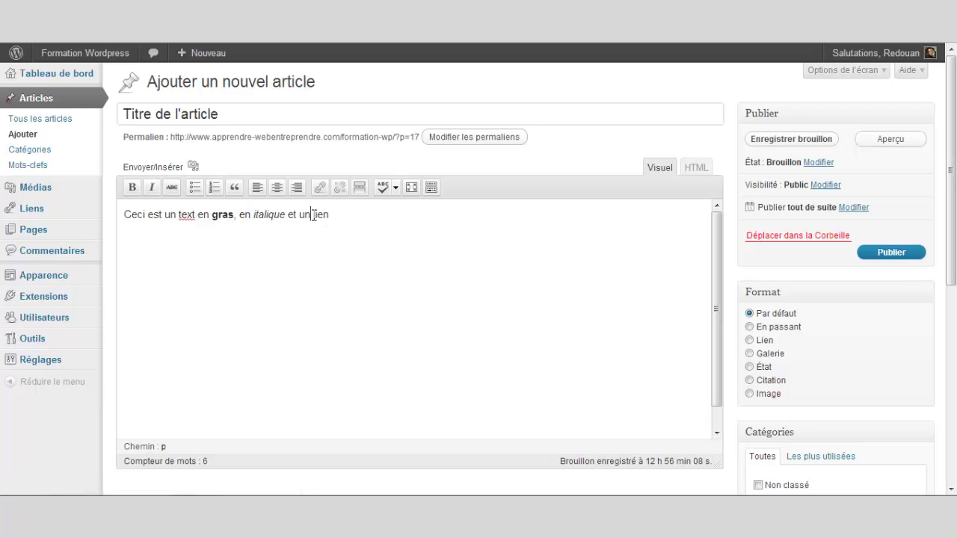
# Step: Examine the link insertion settings for the word "lien" and close them without adding a link
pyautogui.moveTo(313, 214); pyautogui.dragTo(331, 215)
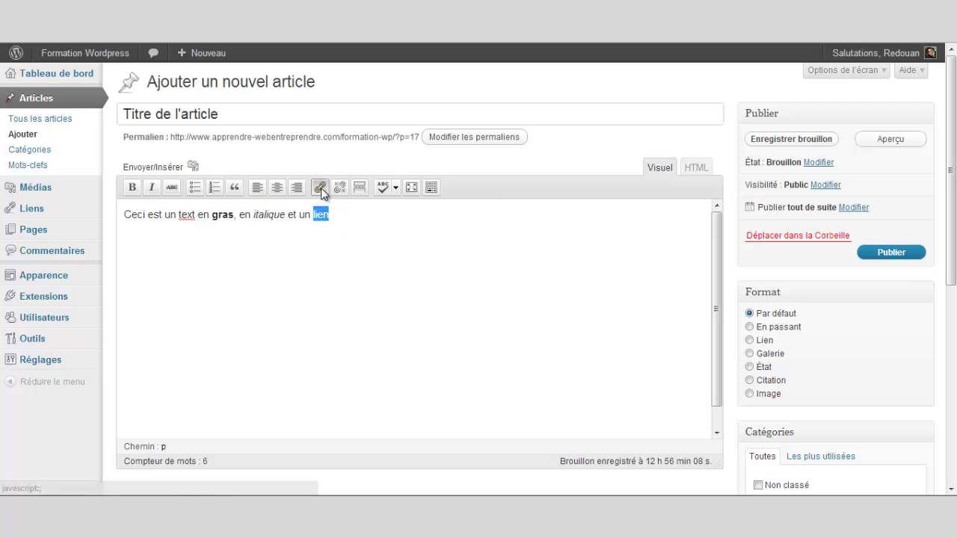
pyautogui.click(321, 187)
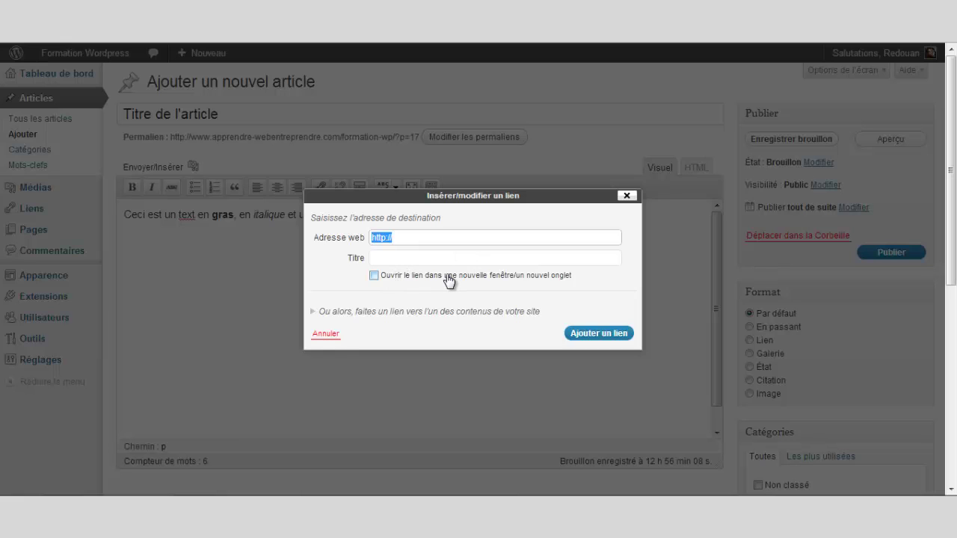
pyautogui.click(627, 196)
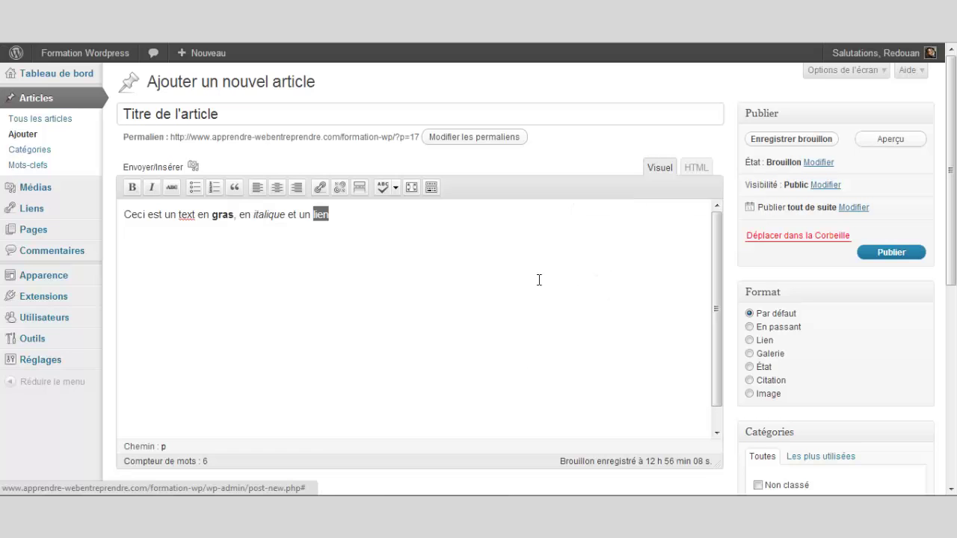
pyautogui.click(501, 288)
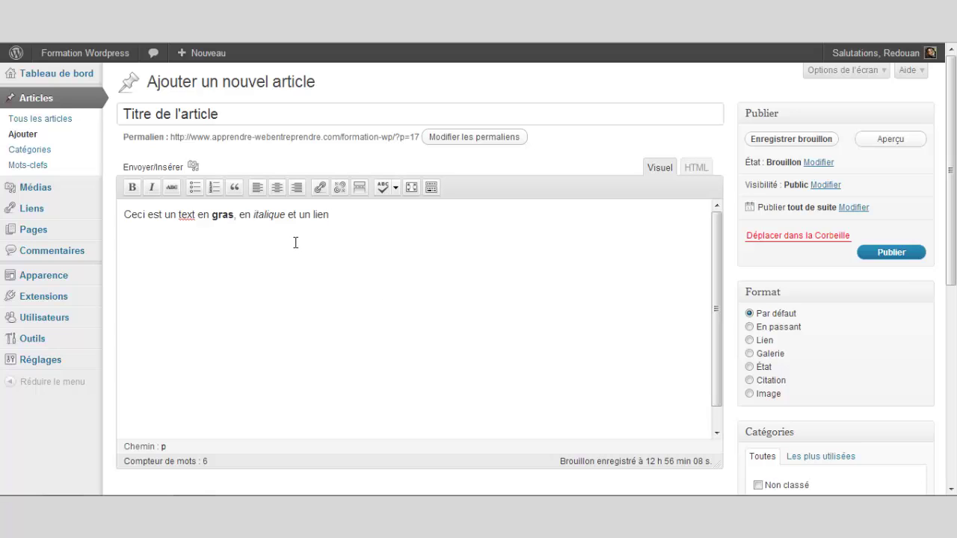
# Step: Preview the draft article, check its formatted body text on the site, and return to the editor
pyautogui.click(902, 139)
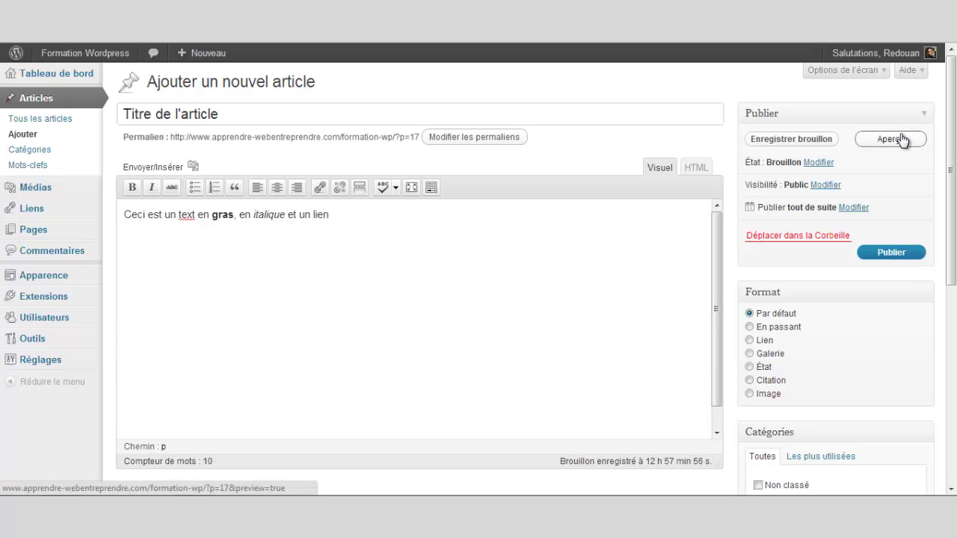
pyautogui.click(901, 140)
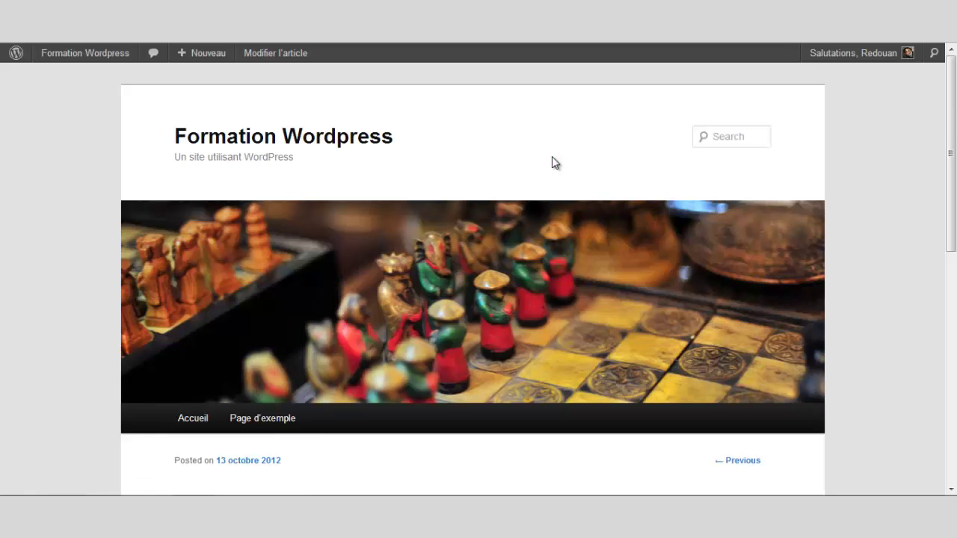
pyautogui.scroll(-4, 597, 162)
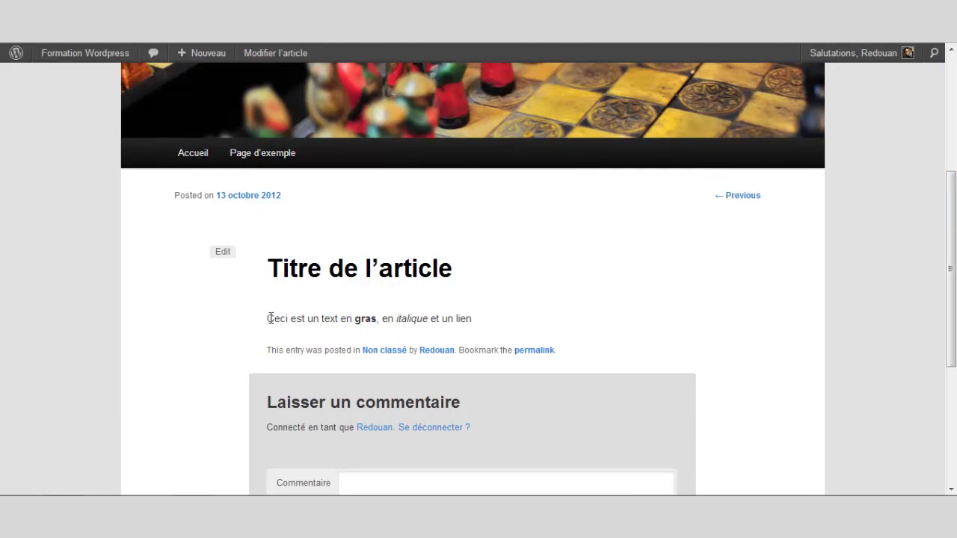
pyautogui.moveTo(267, 319); pyautogui.dragTo(484, 324)
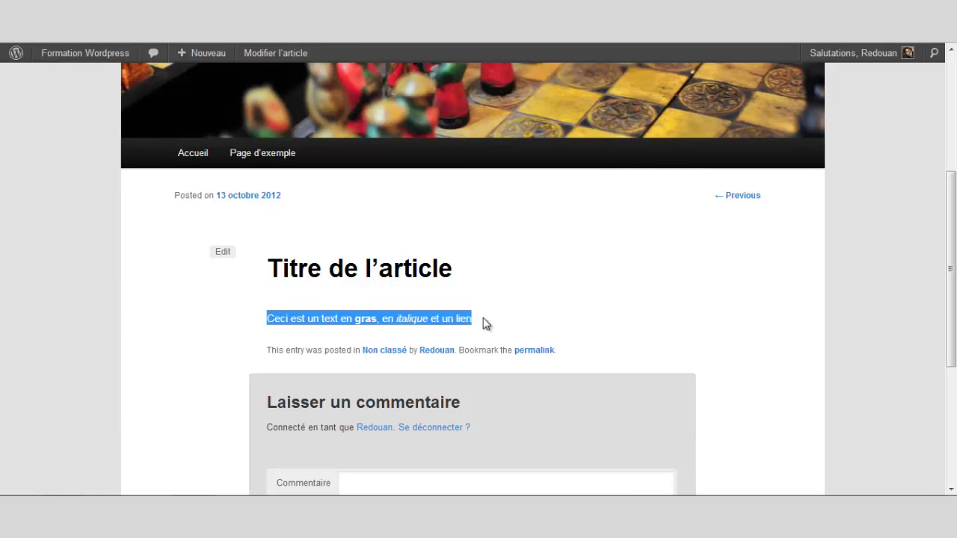
pyautogui.click(483, 323)
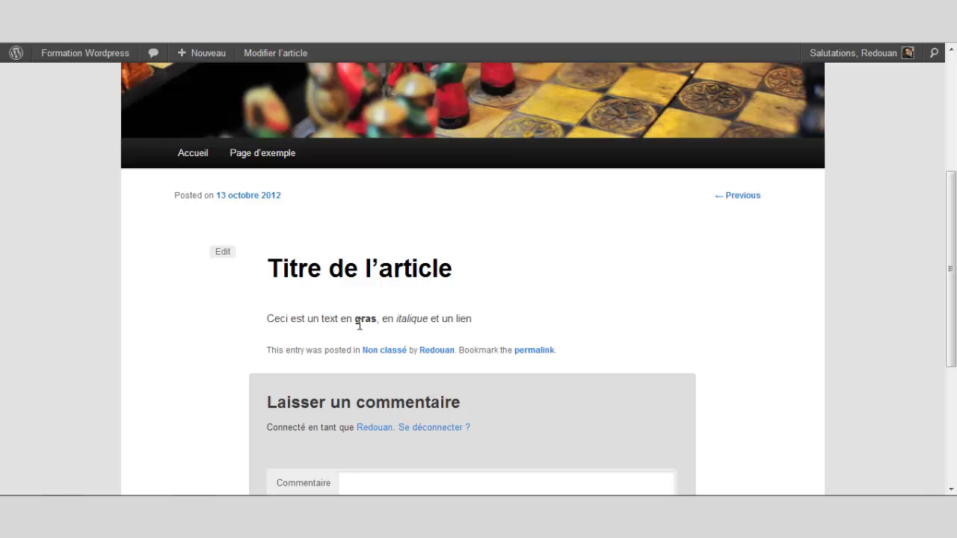
pyautogui.click(299, 53)
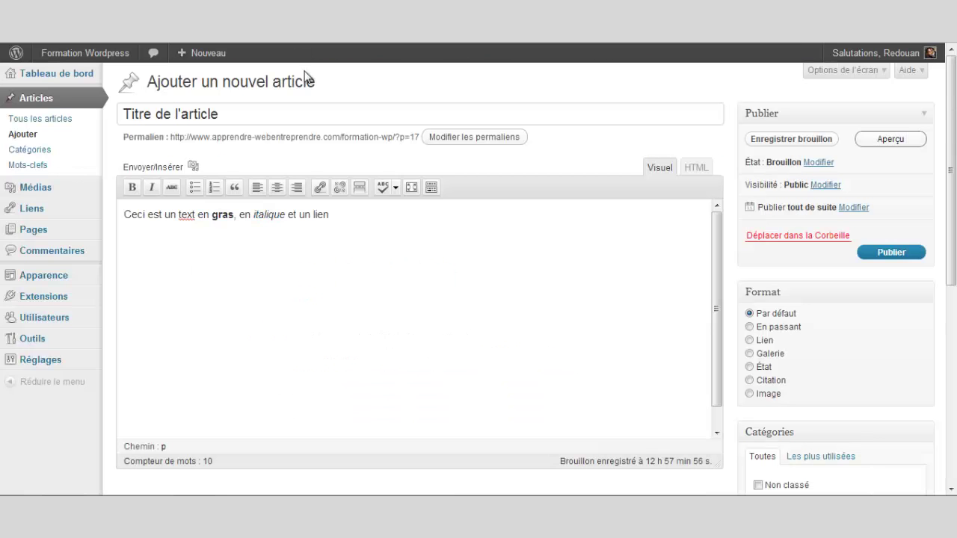
# Step: Start a new paragraph below the sentence in the article body
pyautogui.moveTo(212, 216); pyautogui.dragTo(297, 215)
pyautogui.click(256, 217)
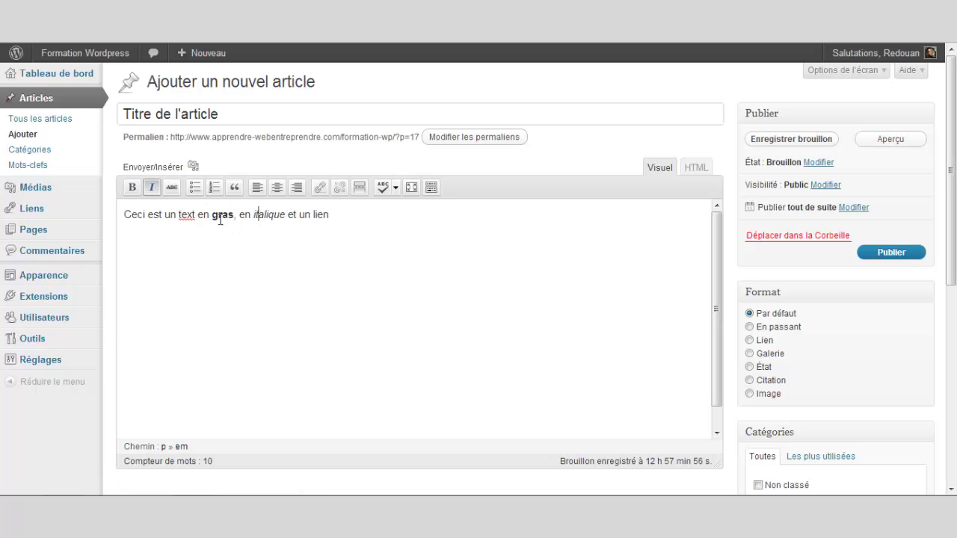
pyautogui.hotkey('alt', 'Left')
pyautogui.click(417, 262)
pyautogui.press('Return')
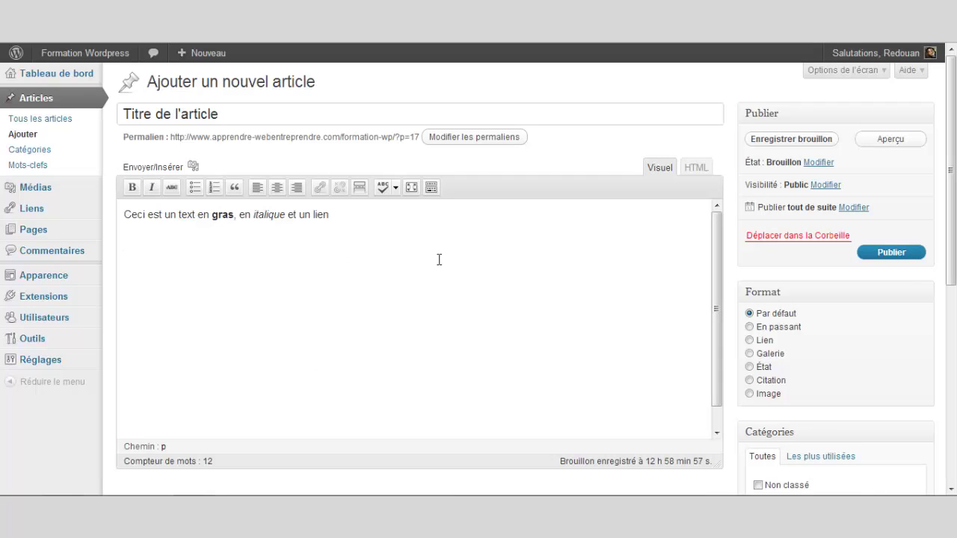